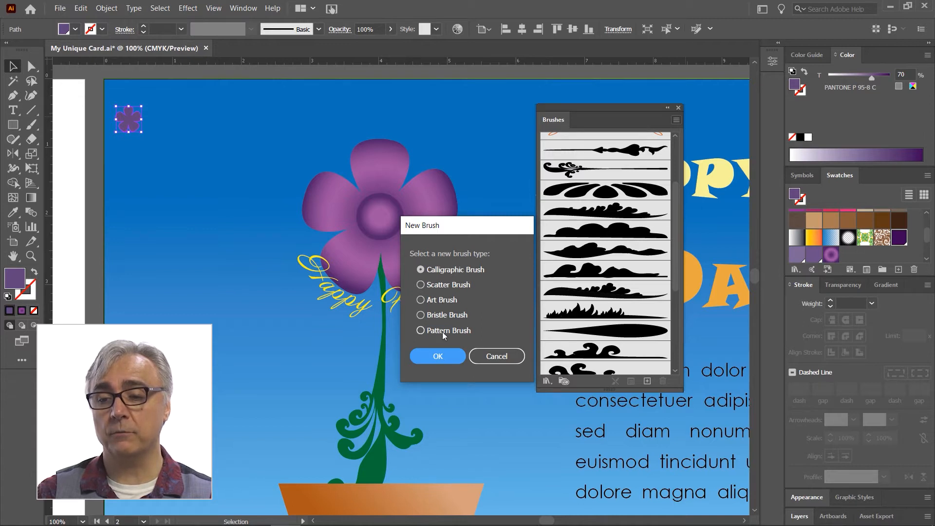
Step: Start a new scatter brush from the selected small flower and name it Flowers
left_click(422, 286)
left_click(436, 357)
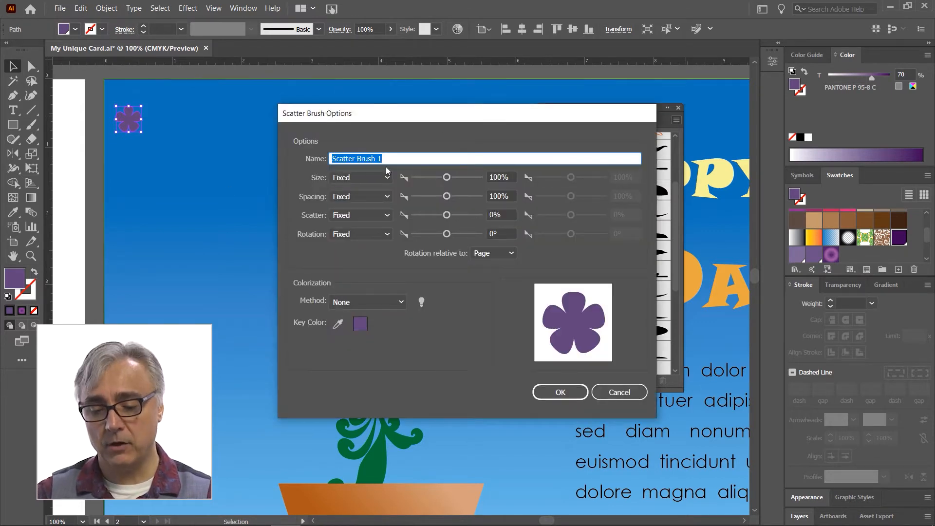
type("Flowers")
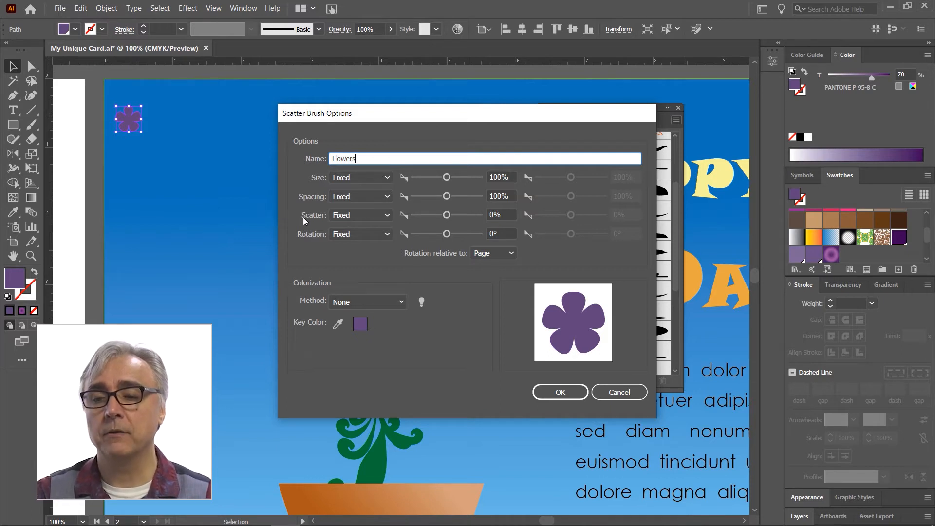
Step: Set the Flowers brush's size, spacing, scatter and rotation all to Random
left_click(386, 179)
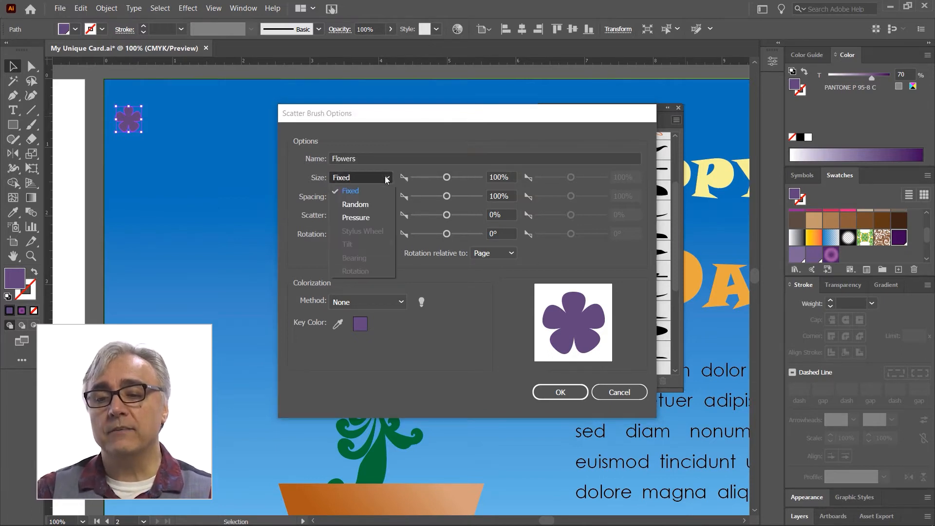
left_click(371, 205)
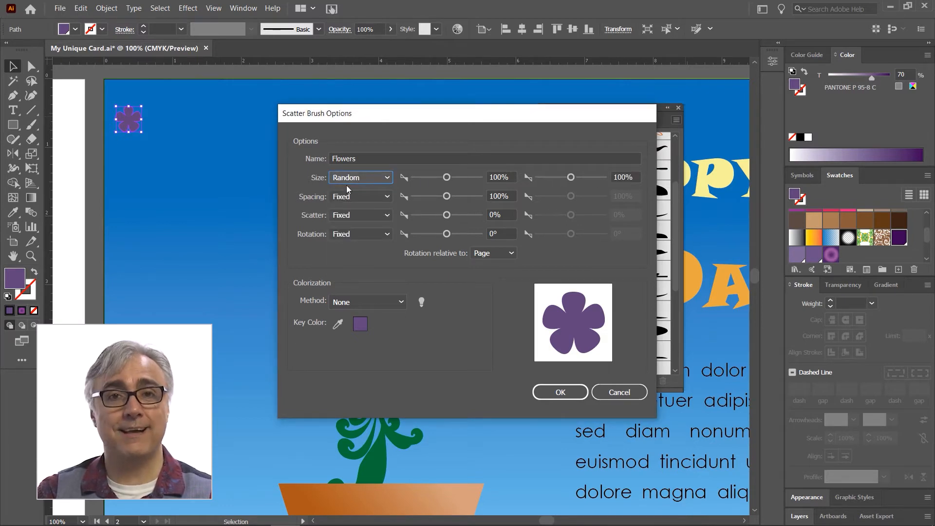
left_click(388, 196)
left_click(379, 221)
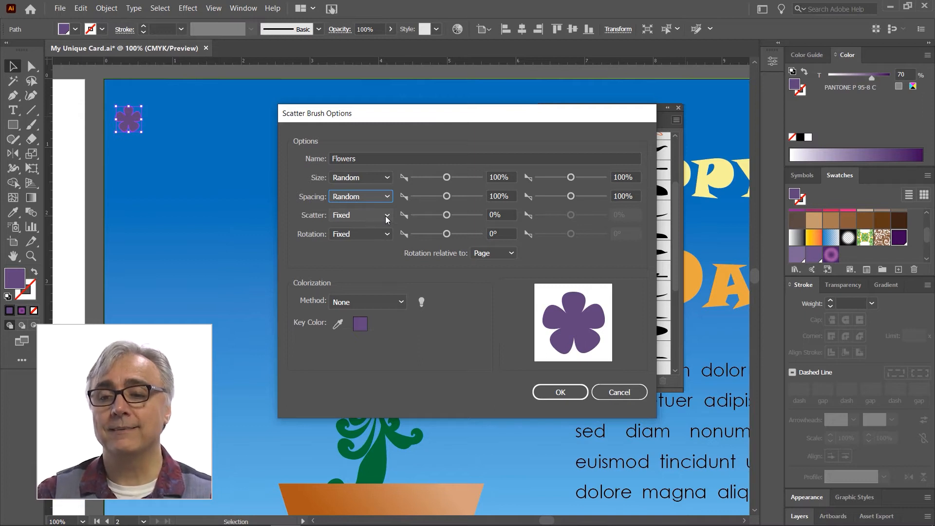
left_click(384, 215)
left_click(375, 244)
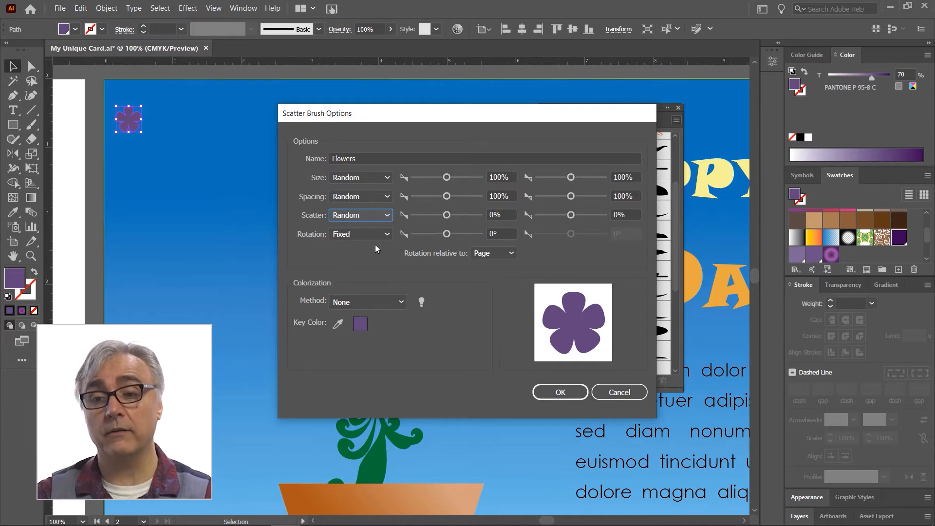
left_click(384, 233)
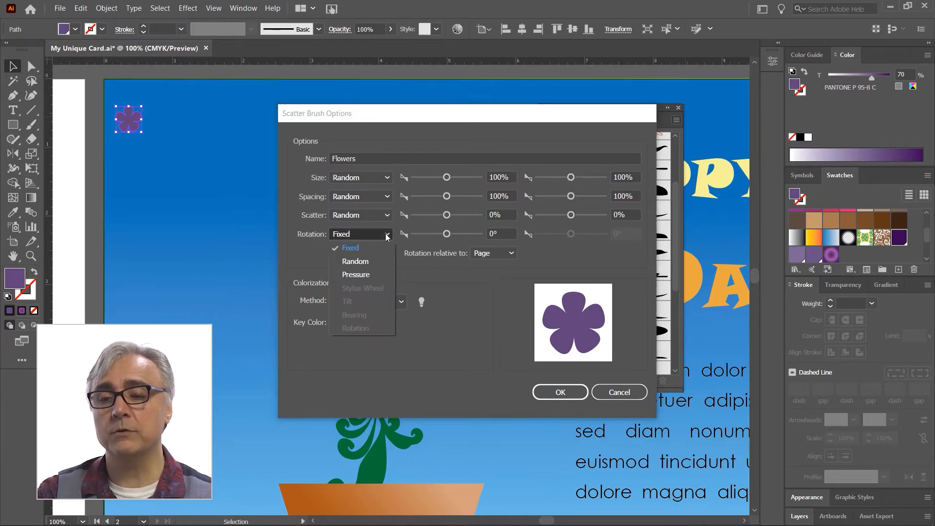
left_click(368, 259)
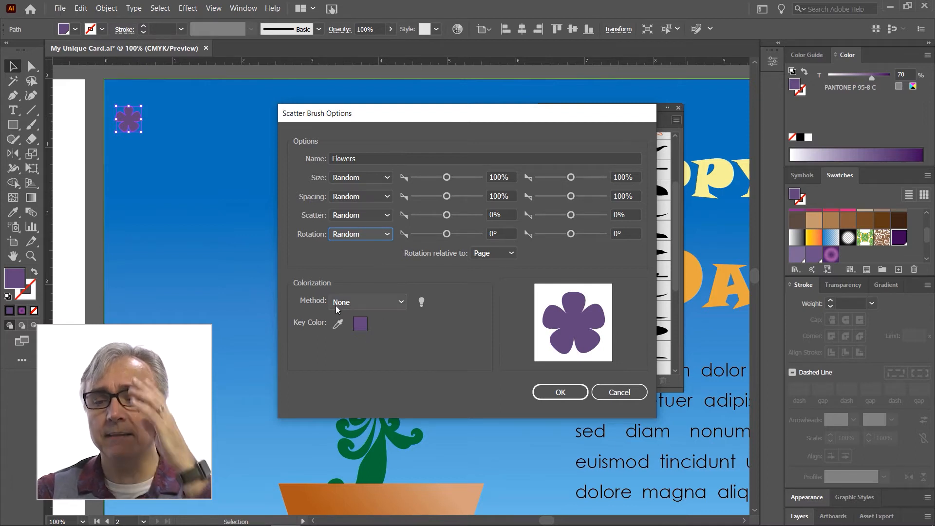
Step: Set the brush's colorization method to Tints and Shades and create the brush
left_click(401, 302)
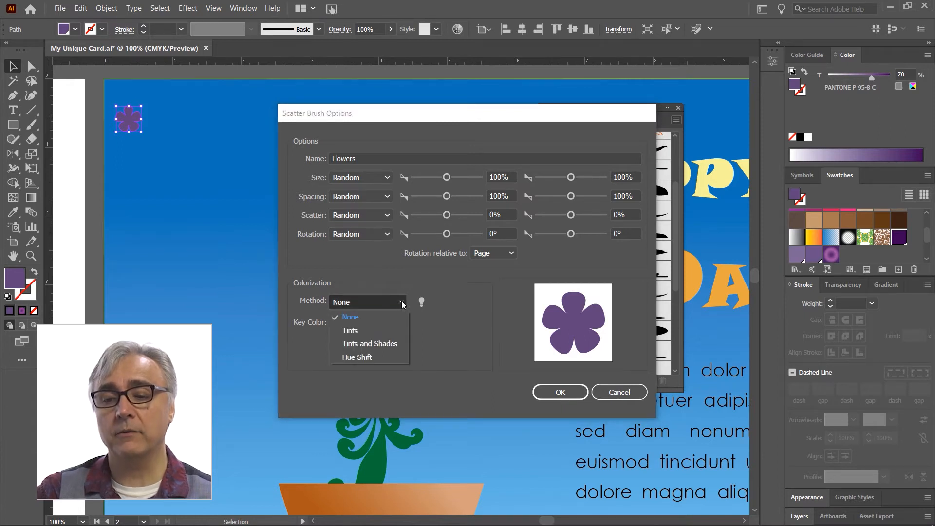
left_click(366, 344)
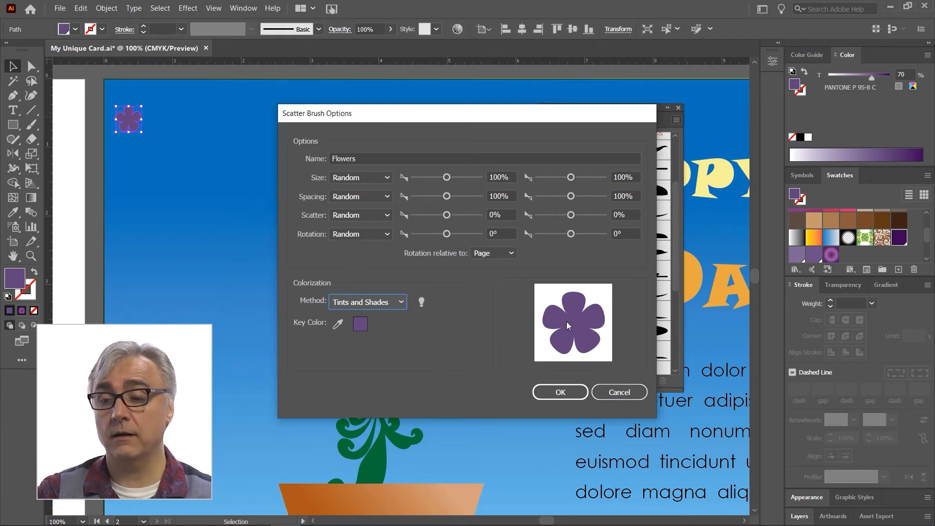
left_click(559, 392)
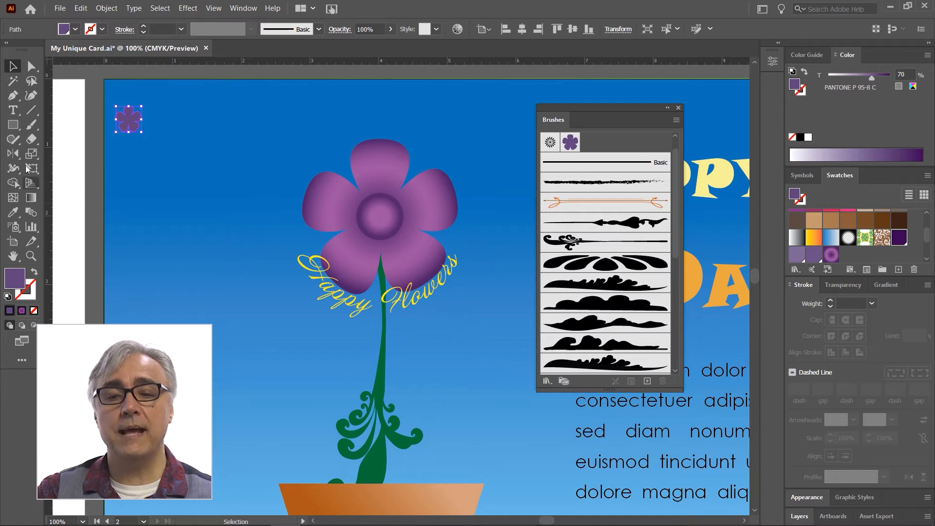
Step: Paint a long arc and a shorter curve of flowers beside the large flower using the Paintbrush with the Flowers brush
left_click(30, 126)
left_click(80, 126)
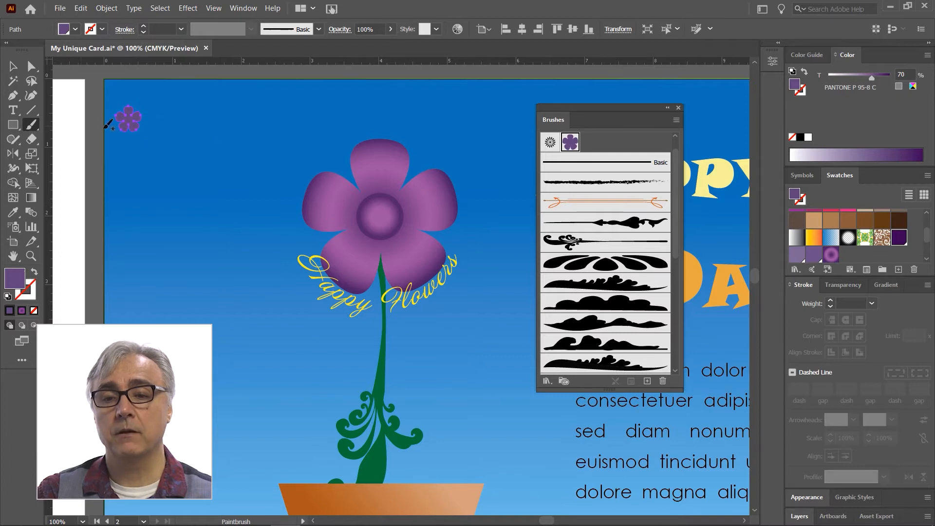
left_click(569, 142)
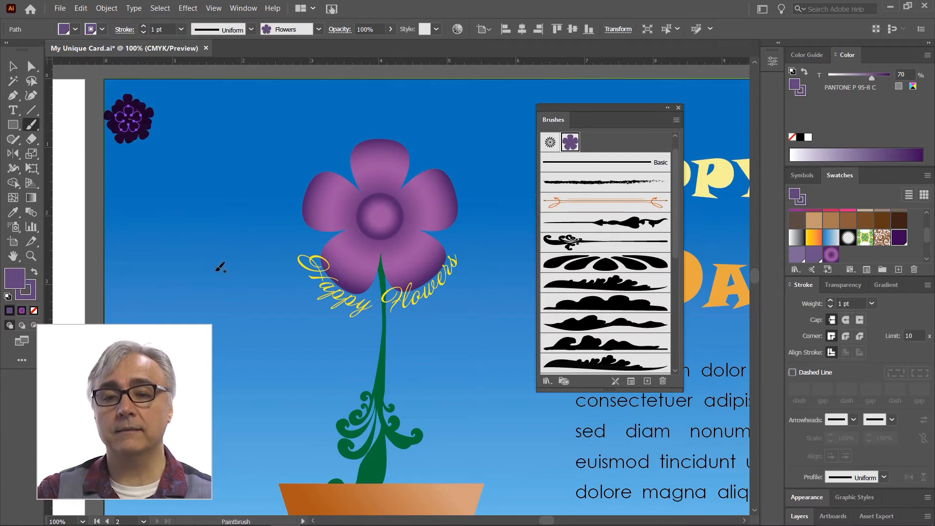
mouse_move(139, 312)
left_mouse_down()
mouse_move(188, 205)
mouse_move(291, 112)
mouse_move(334, 96)
left_mouse_up()
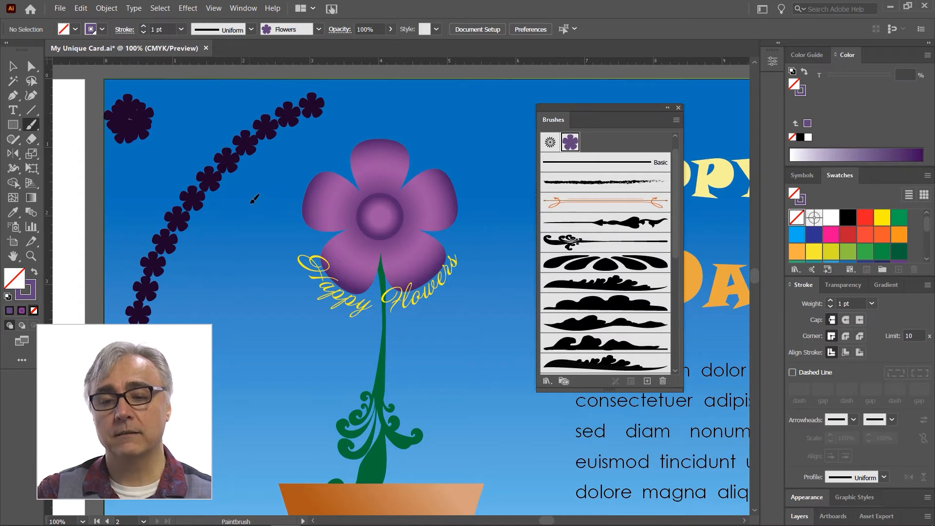
left_click_drag(255, 200, 207, 332)
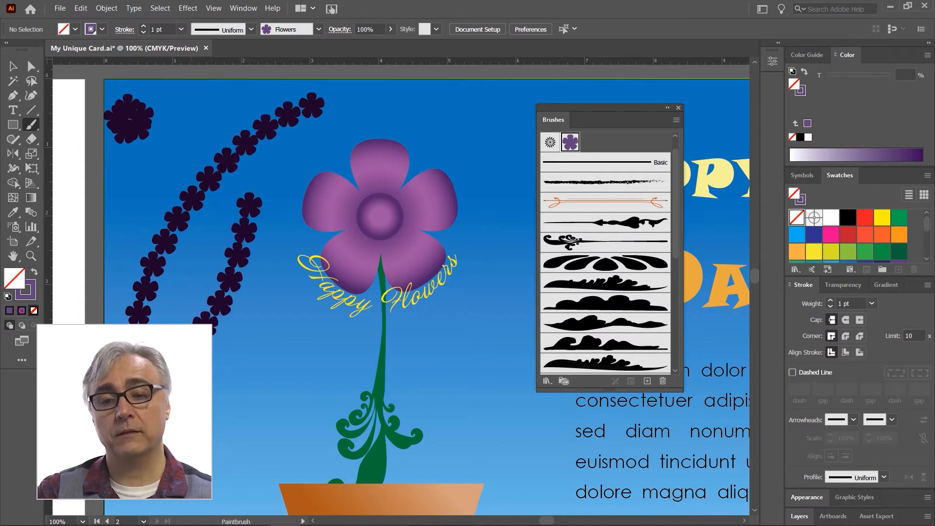
Step: Recolour the shorter flower stroke light green with a stroke colour of C 43.92, M 0, Y 73.73, K 0
key("v")
left_click(239, 278)
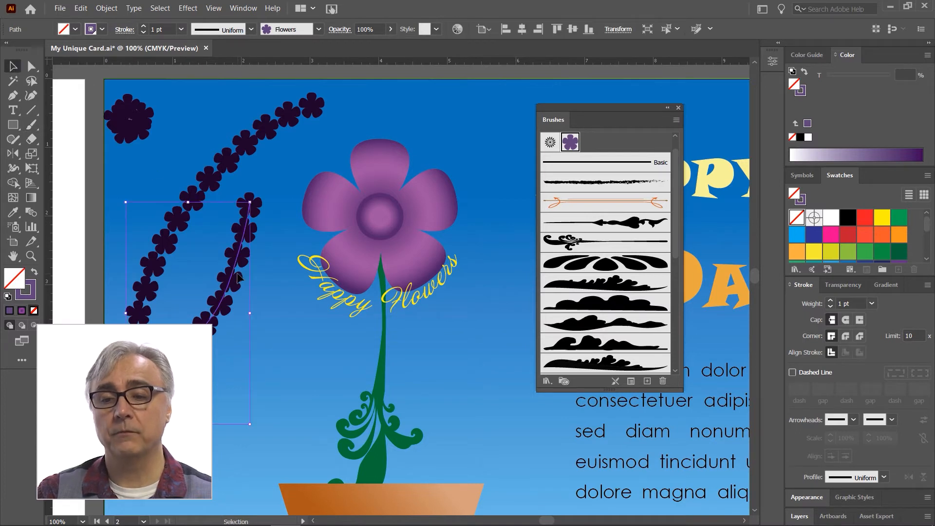
left_click(801, 91)
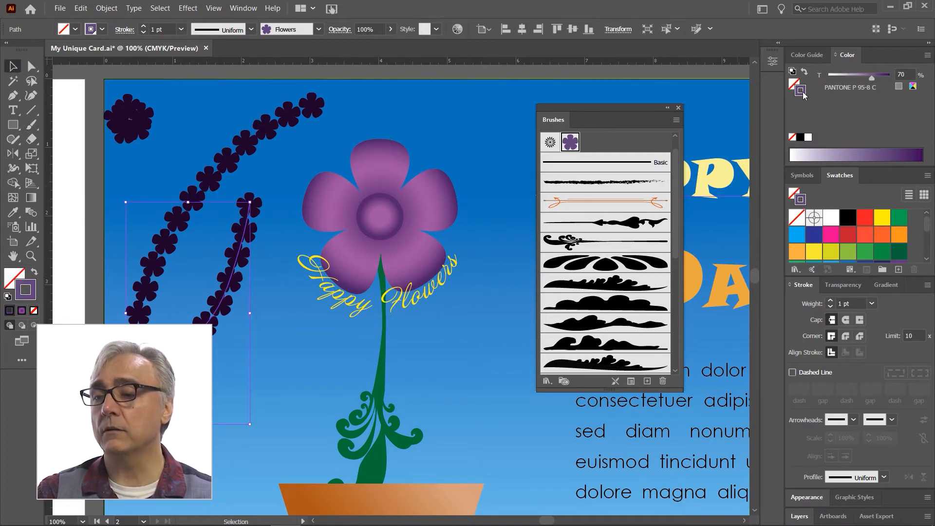
left_click(881, 252)
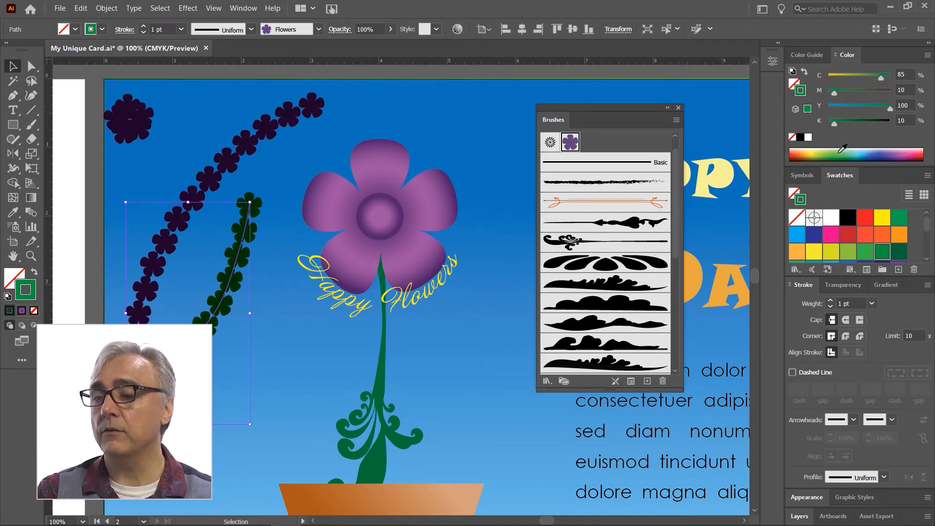
left_click(837, 149)
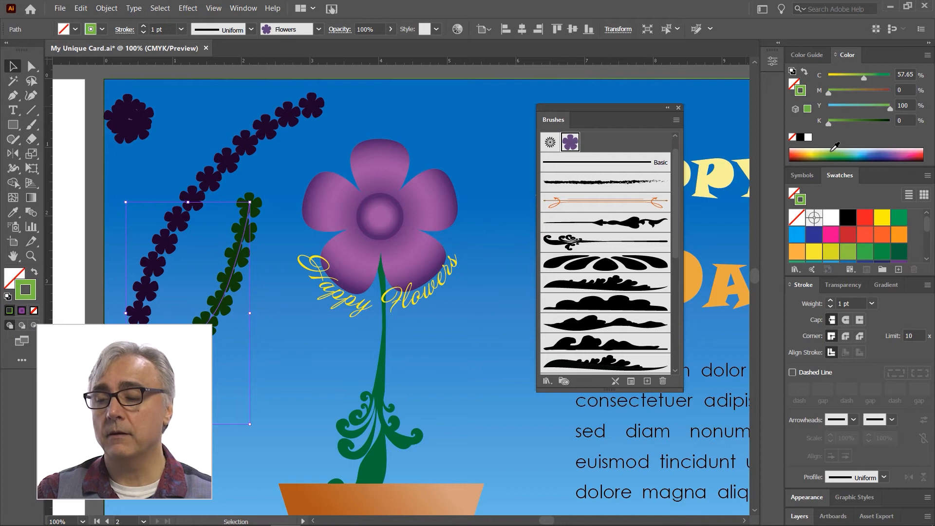
left_click(833, 149)
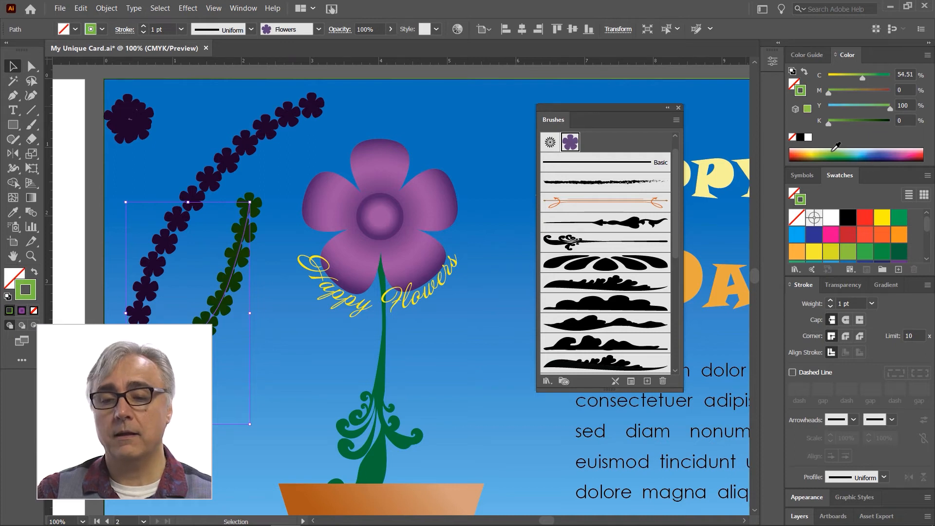
left_click(835, 147)
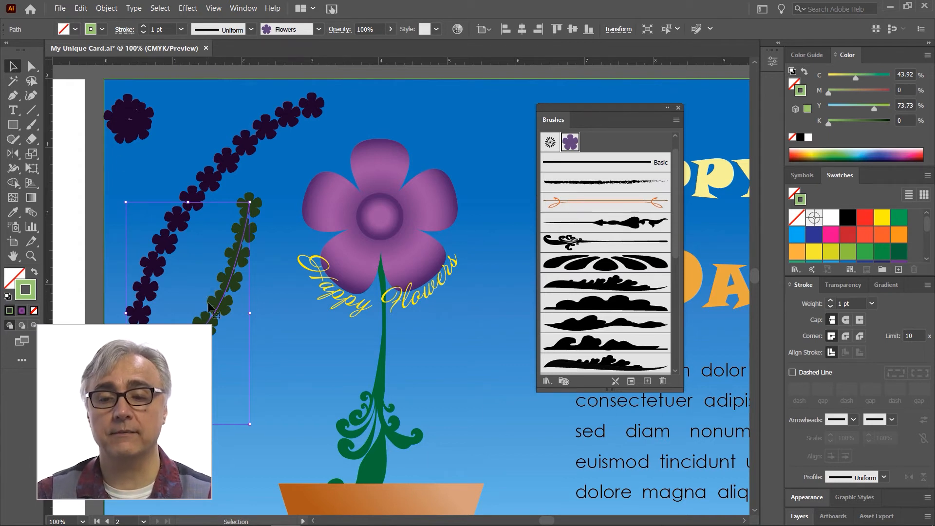
Step: Delete both painted flower strokes and the small source flower in the card's upper corner
key("Delete")
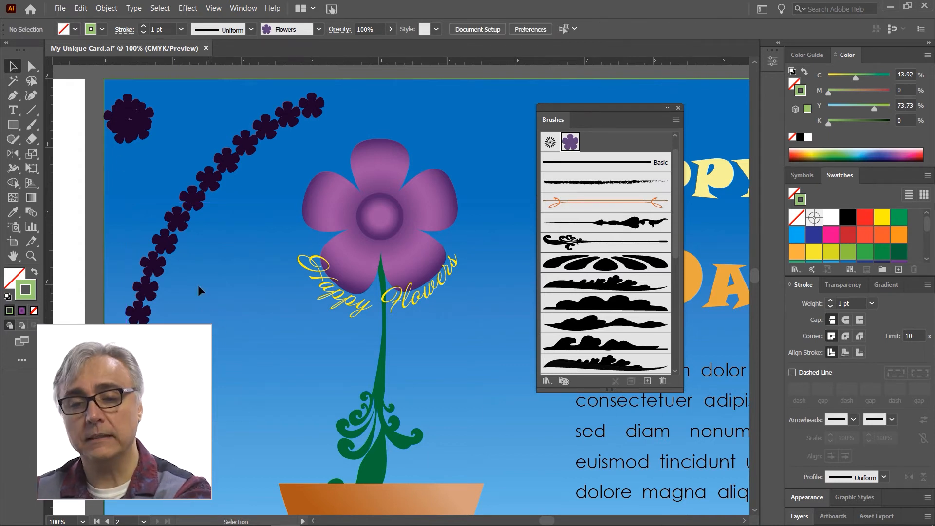
left_click(176, 214)
key("Delete")
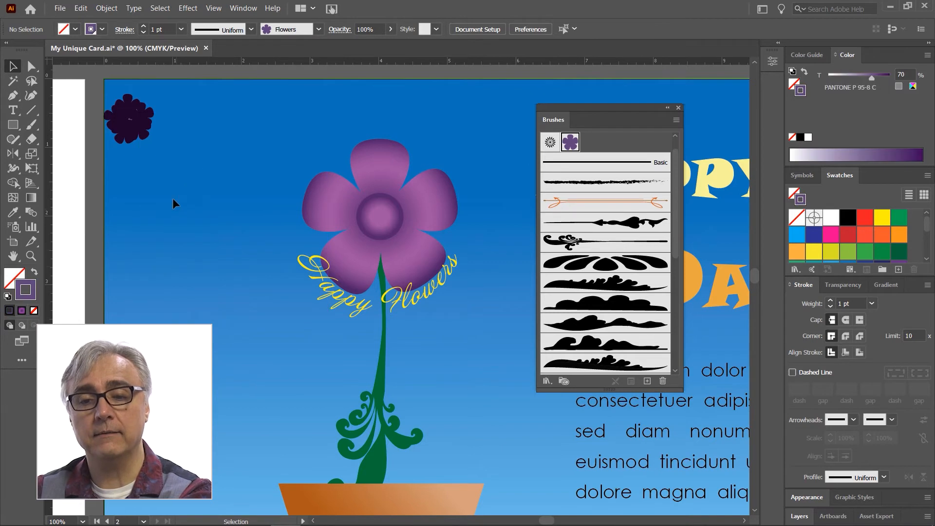
left_click(145, 141)
key("Delete")
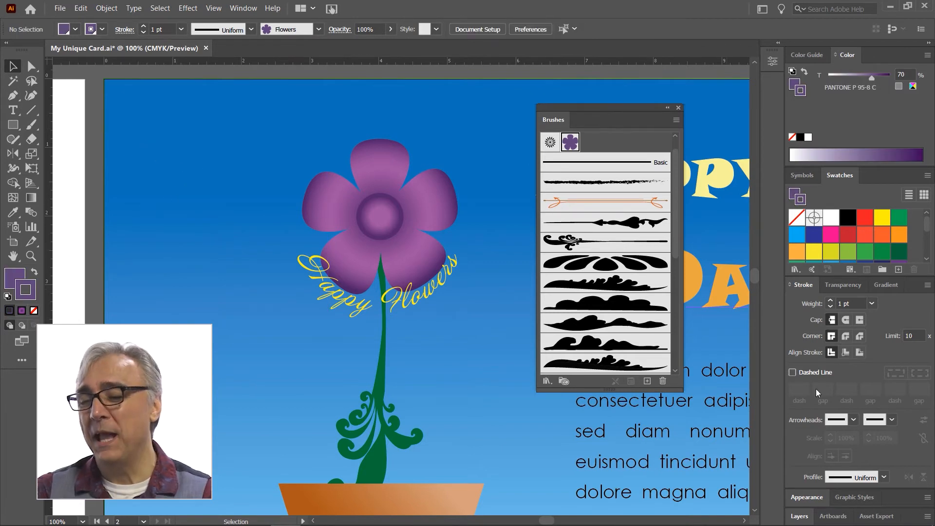
Step: Edit the Flowers brush to set both its minimum and maximum scatter to 44%
double_click(569, 144)
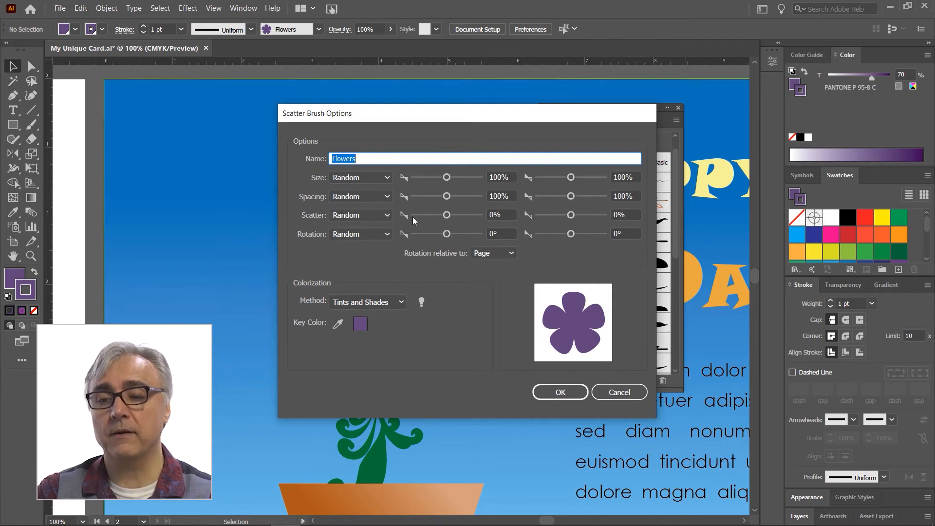
left_click_drag(446, 215, 448, 219)
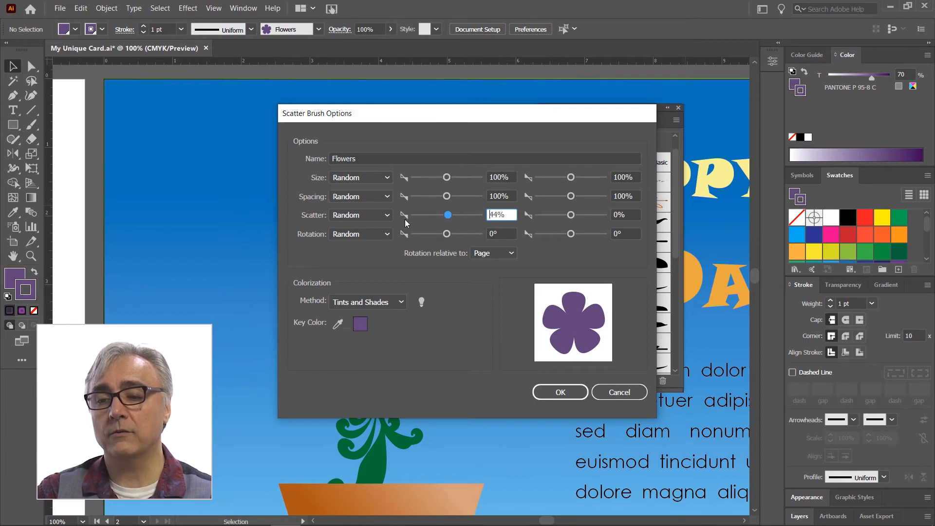
mouse_move(571, 215)
left_mouse_down()
mouse_move(560, 217)
mouse_move(572, 218)
left_mouse_up()
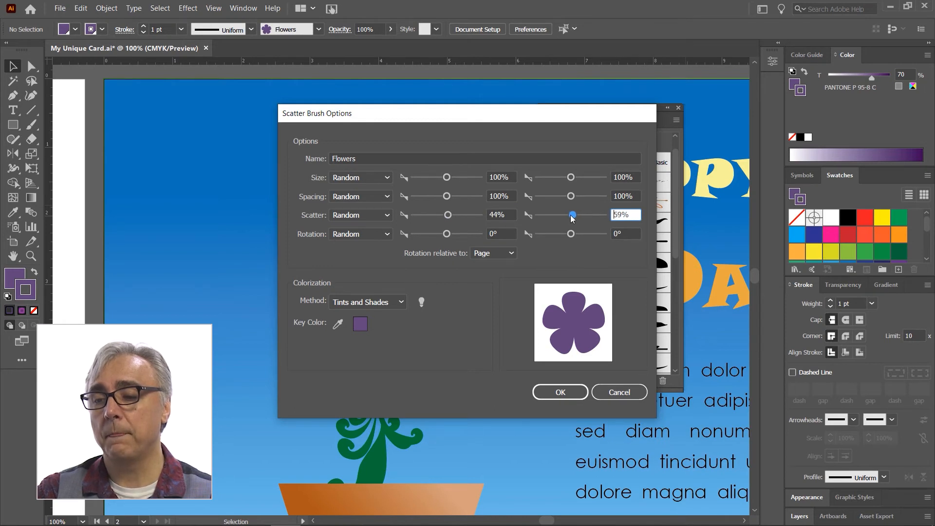
left_click(560, 392)
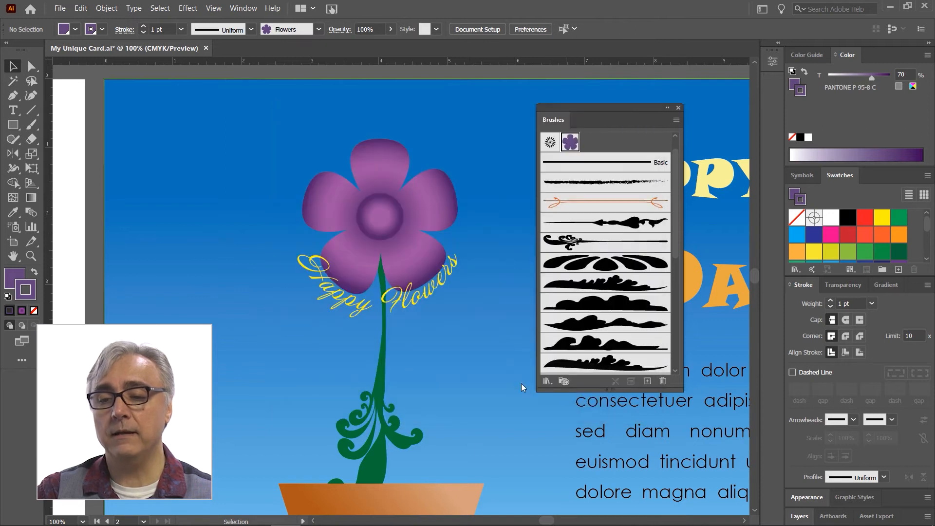
Step: Paint a long arc and a short curve of flowers with the edited brush, and undo both strokes
left_click(30, 124)
mouse_move(140, 316)
left_mouse_down()
mouse_move(175, 215)
mouse_move(347, 109)
left_mouse_up()
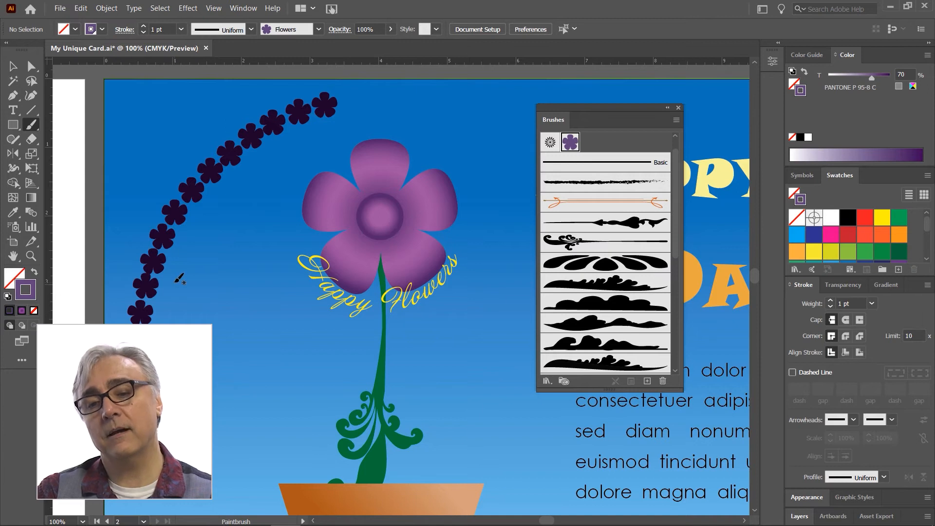
left_click_drag(196, 340, 230, 210)
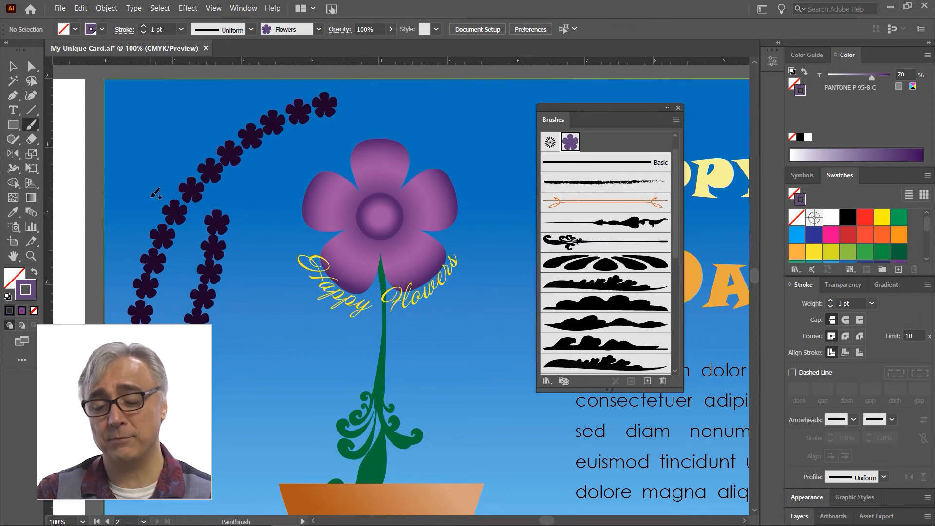
key("ctrl+z")
key("ctrl+z")
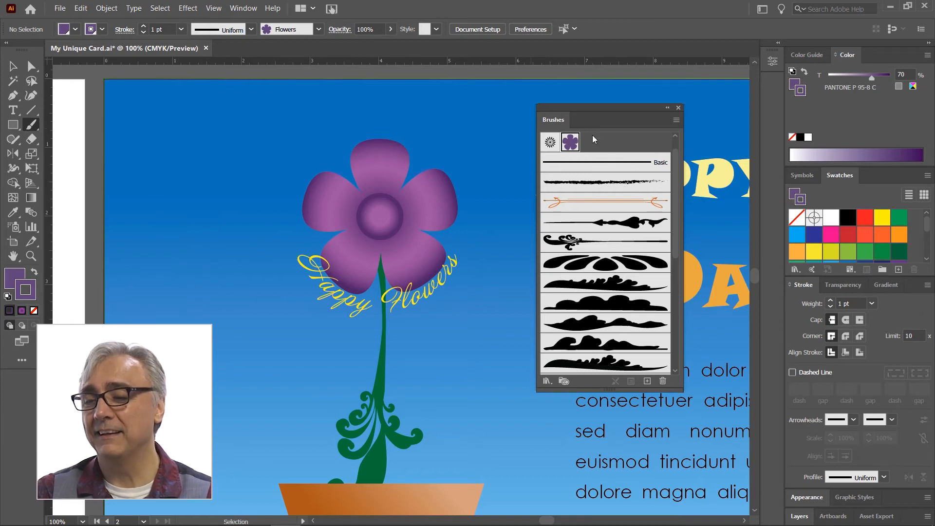
Step: Edit the Flowers brush to set both its minimum and maximum scatter to 148%
double_click(573, 142)
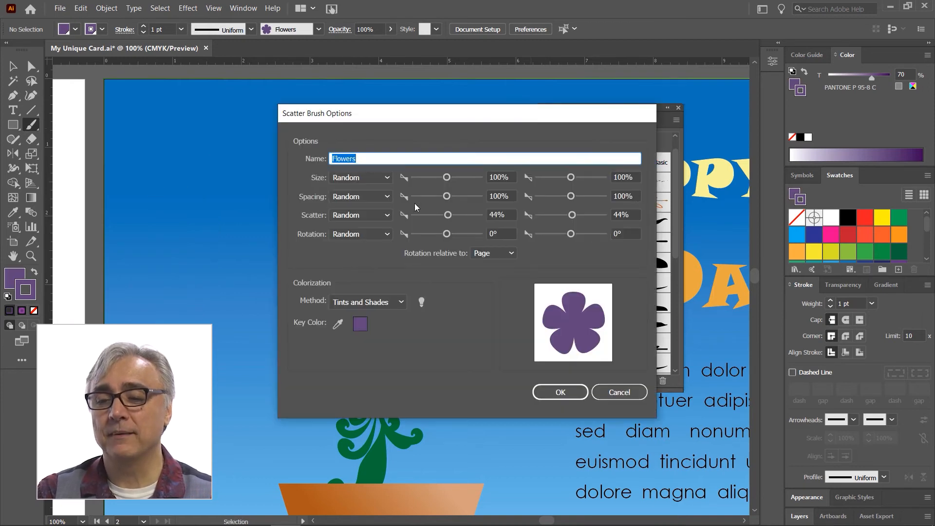
left_click_drag(572, 215, 576, 219)
left_click(449, 220)
left_click_drag(448, 220, 452, 220)
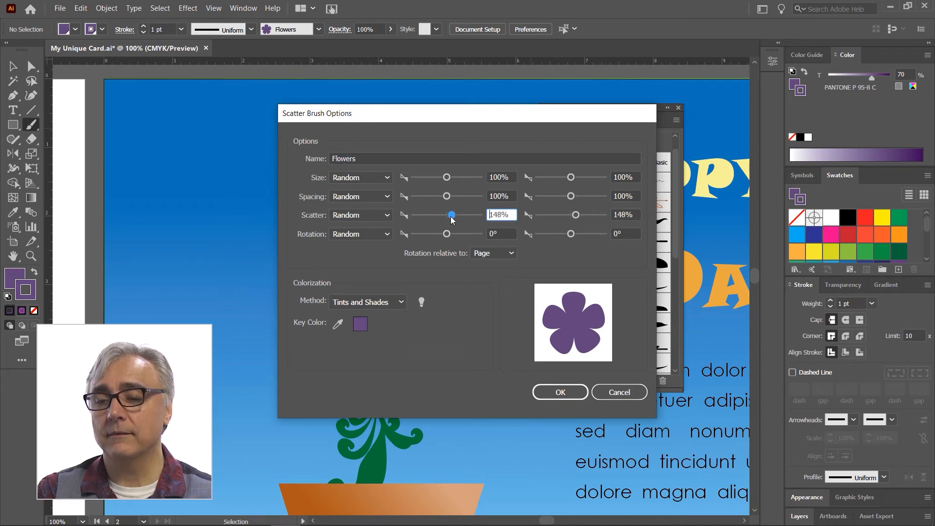
left_click(545, 384)
Step: Paint one long arc of flowers beside the large flower to test the brush, and undo the stroke
left_click_drag(129, 304, 345, 73)
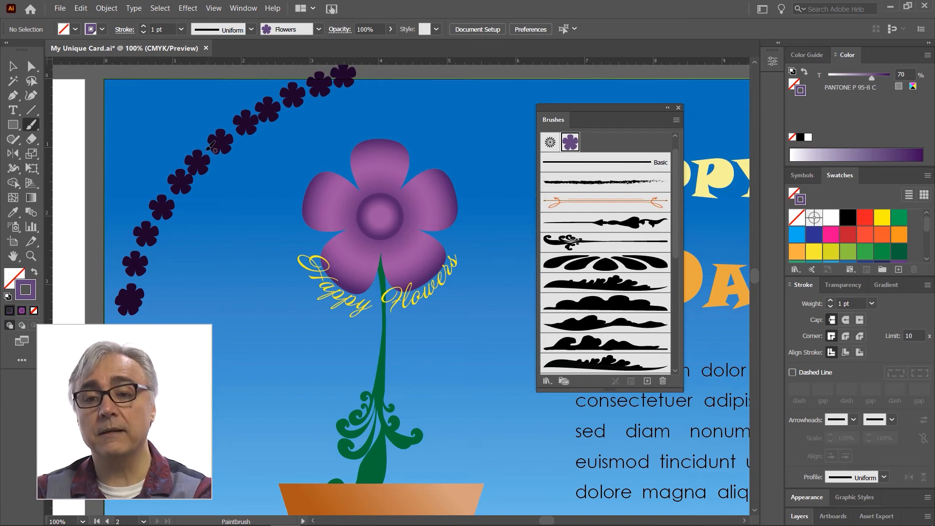
key("ctrl")
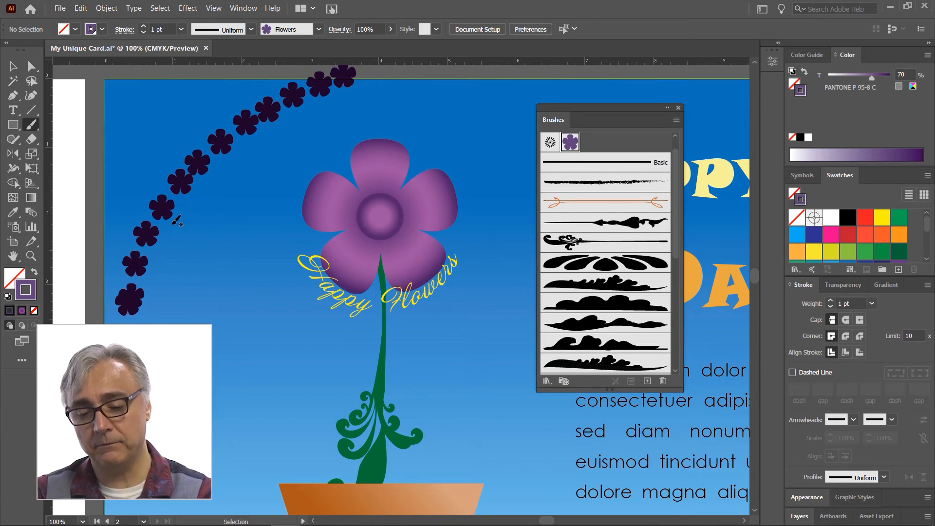
key("ctrl+z")
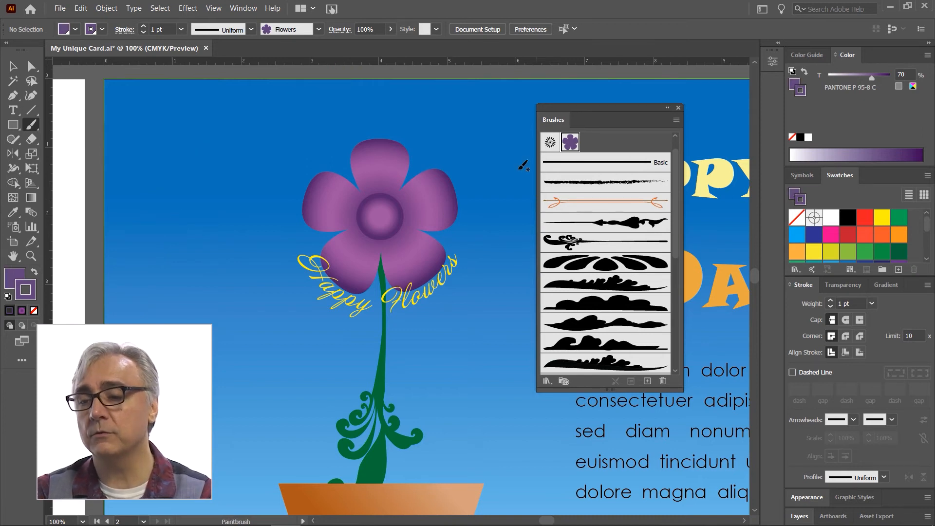
Step: Change the Flowers brush's scatter method to Fixed and apply the brush options
double_click(570, 141)
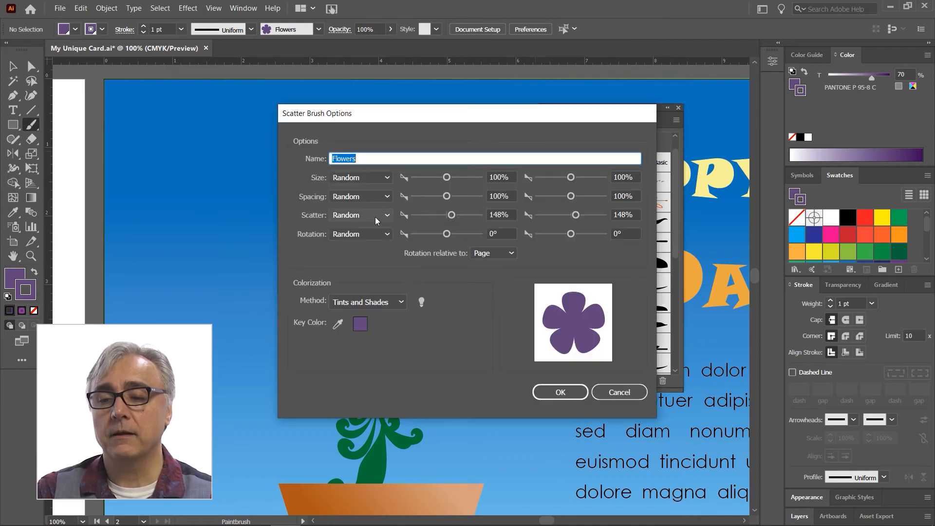
left_click(388, 214)
left_click(371, 229)
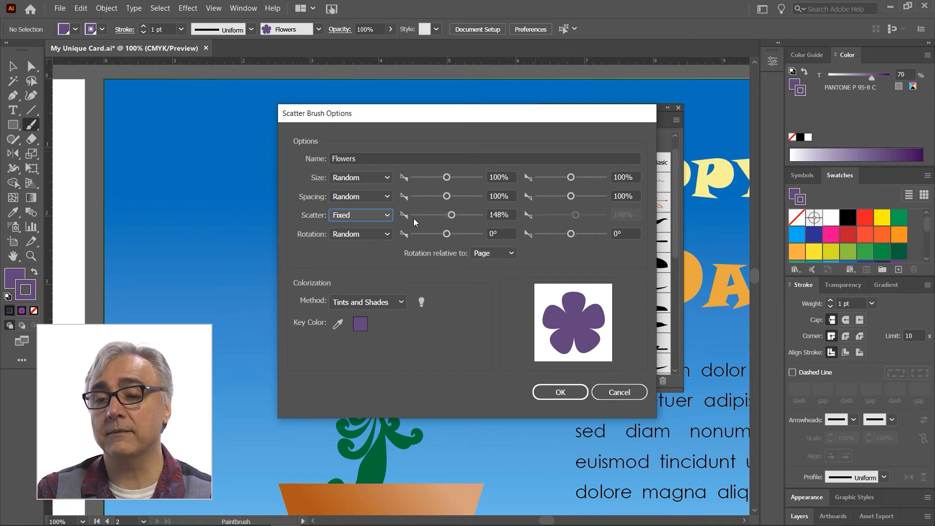
left_click(541, 392)
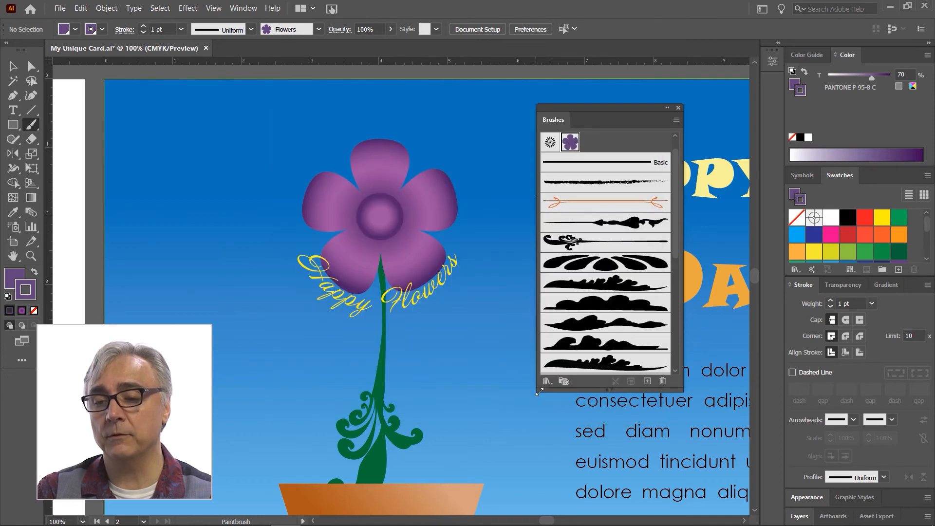
Step: Paint several test arcs and a vertical line of flowers beside the large flower, and undo all the strokes
left_click_drag(154, 341, 263, 134)
mouse_move(211, 323)
left_mouse_down()
mouse_move(201, 316)
mouse_move(233, 250)
left_mouse_up()
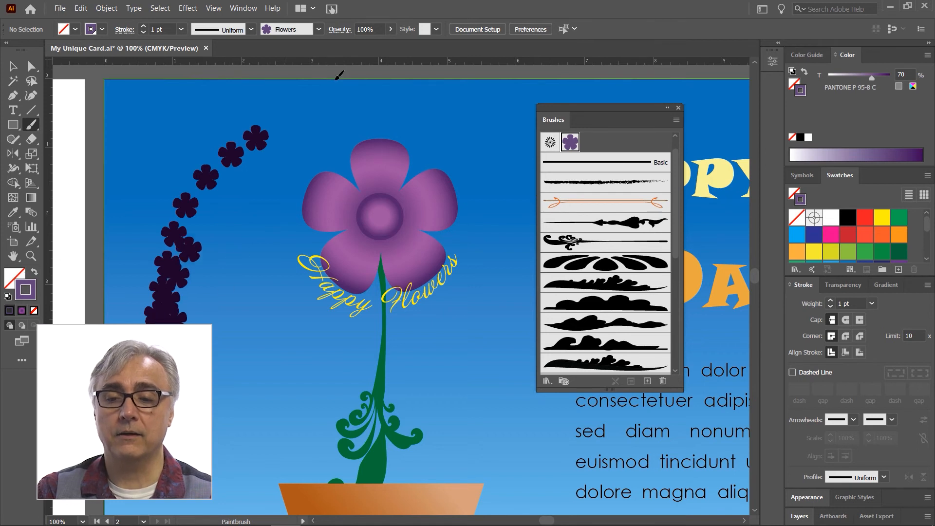
left_click_drag(301, 122, 336, 78)
left_click_drag(220, 240, 228, 426)
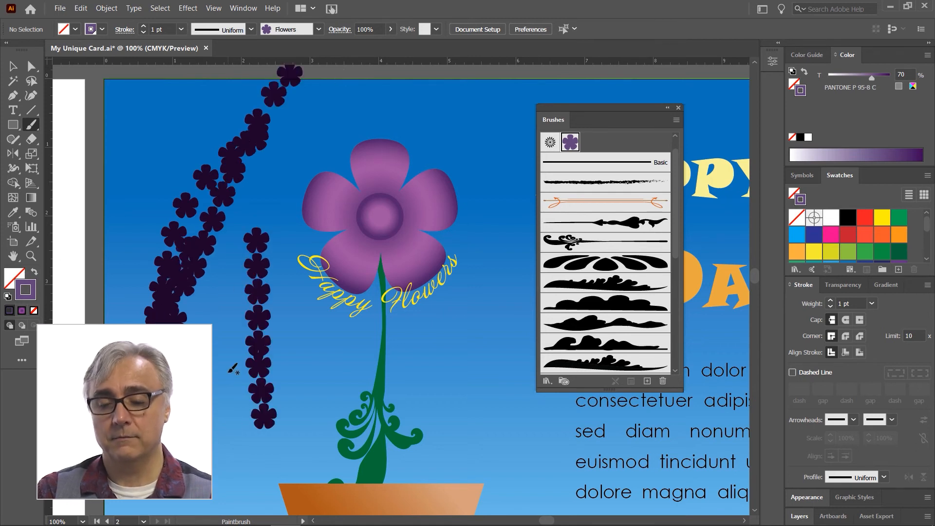
key("ctrl+z")
key("ctrl+z")
key("ctrl+z")
key("ctrl+z")
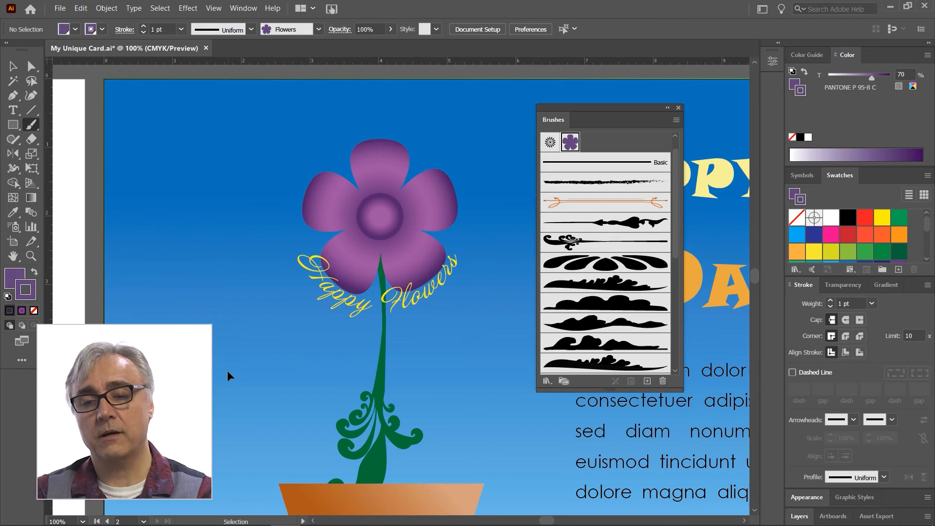
Step: Set the Flowers brush's spacing to 68% minimum and 75% maximum, and test it with one diagonal stroke that is undone
double_click(570, 142)
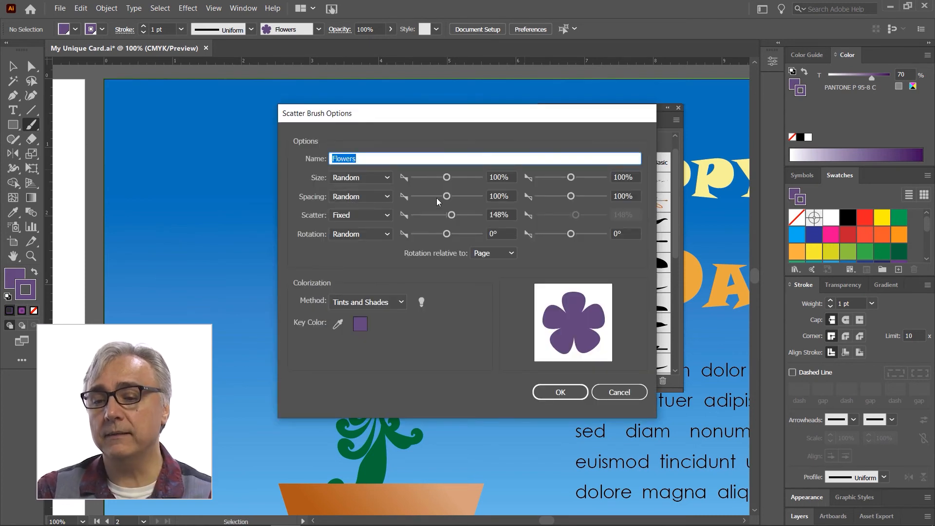
left_click_drag(447, 196, 436, 199)
mouse_move(570, 196)
left_mouse_down()
mouse_move(578, 199)
mouse_move(562, 198)
left_mouse_up()
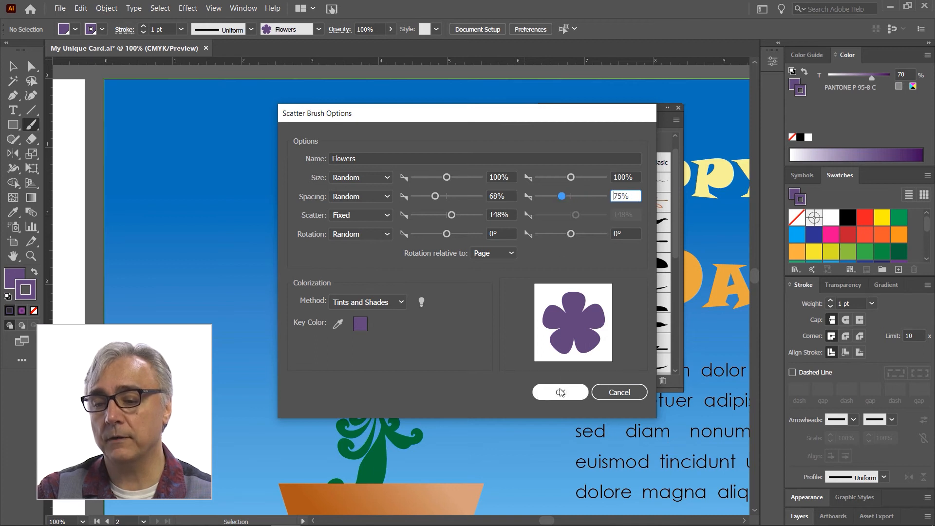
left_click(560, 392)
left_click_drag(181, 343, 271, 151)
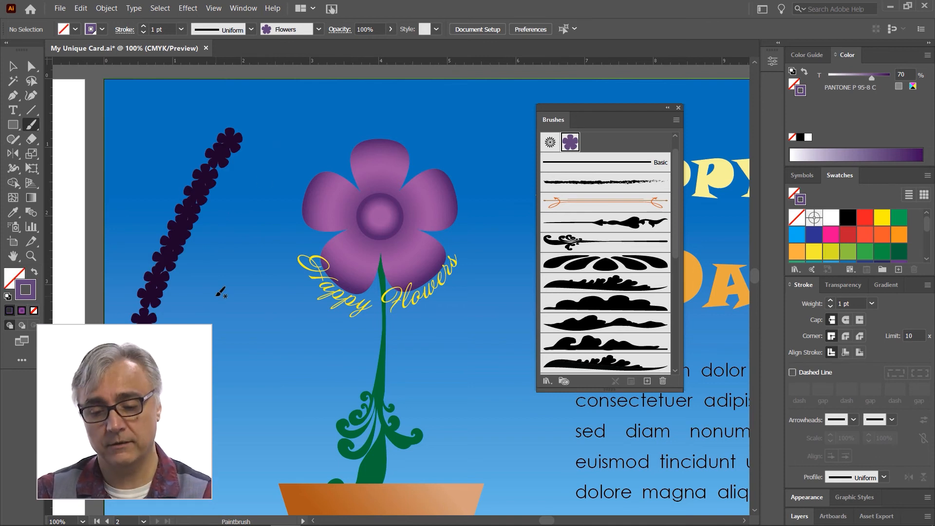
key("ctrl+z")
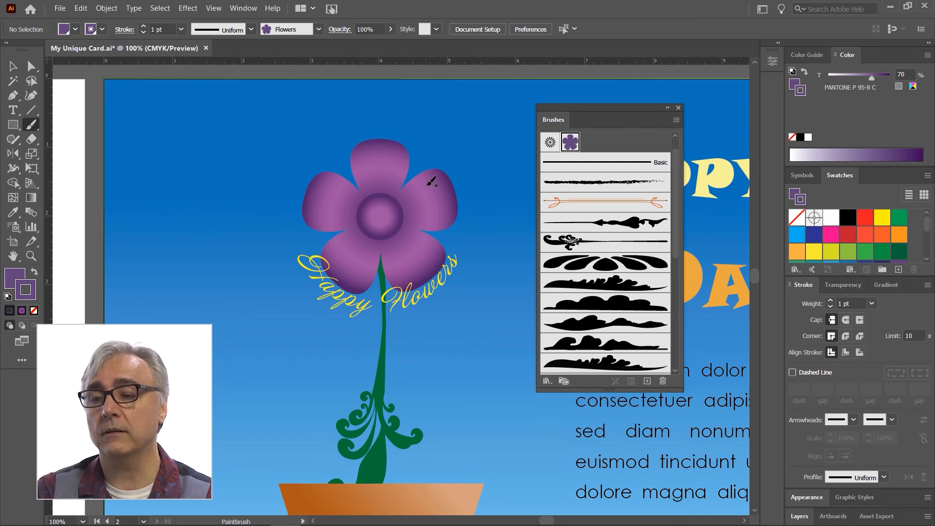
Step: Edit the Flowers brush to set its two random spacing values to 273% and 157%
double_click(571, 143)
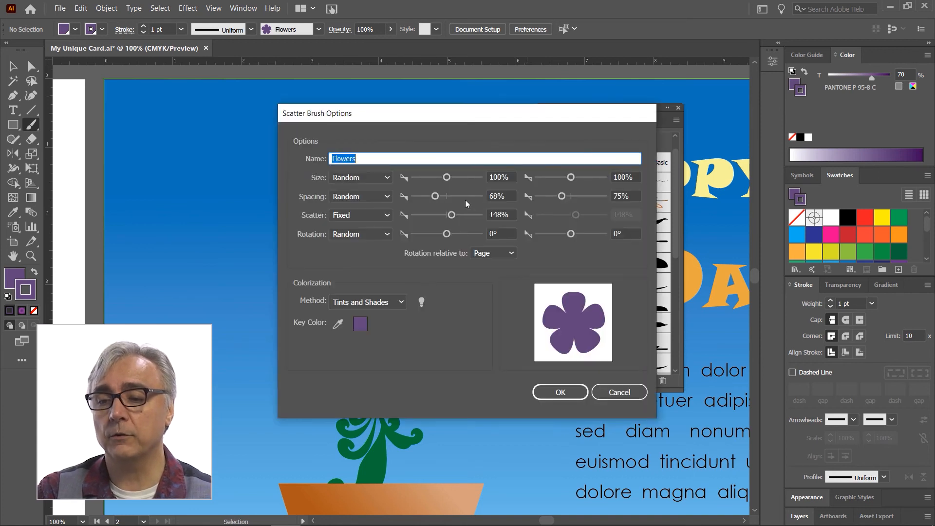
left_click_drag(434, 196, 453, 202)
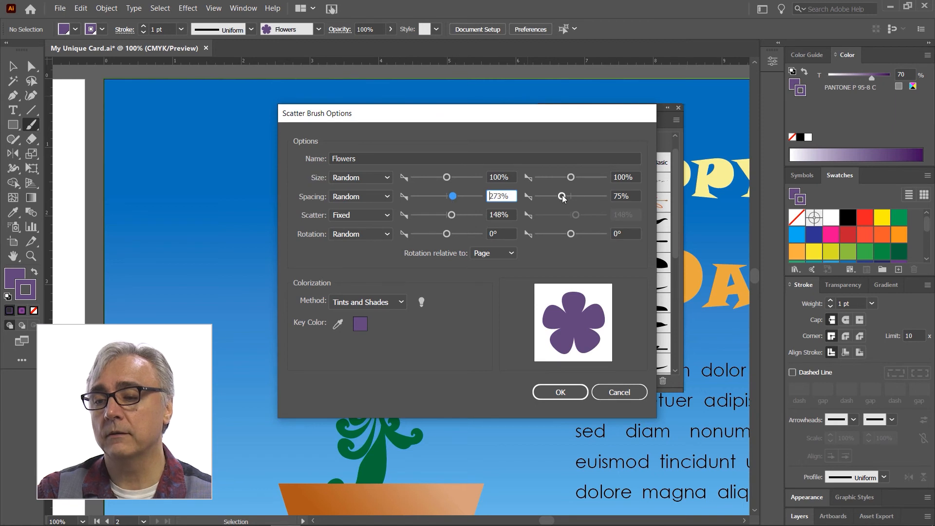
left_click_drag(561, 195, 573, 196)
left_click(559, 392)
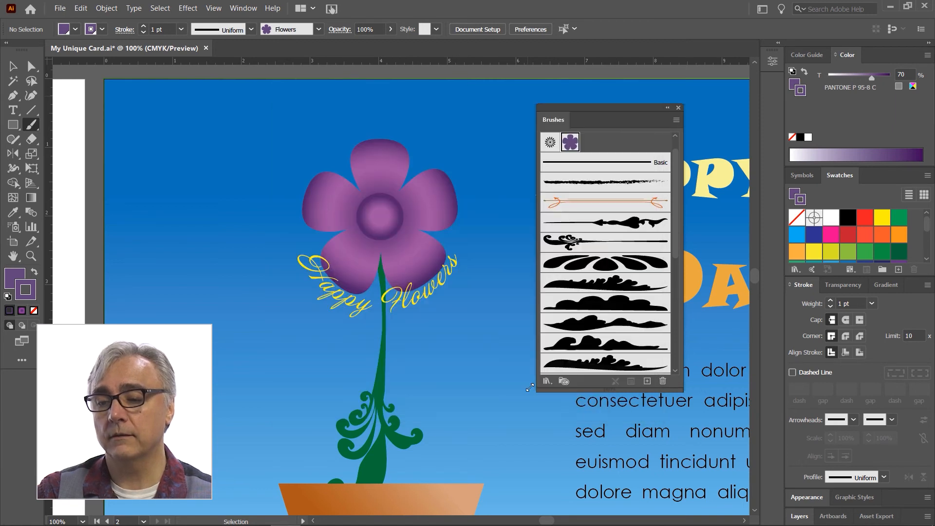
Step: Paint a diagonal test stroke with the widely spaced flowers from the card's upper edge downward, and undo it
left_click_drag(299, 88, 155, 331)
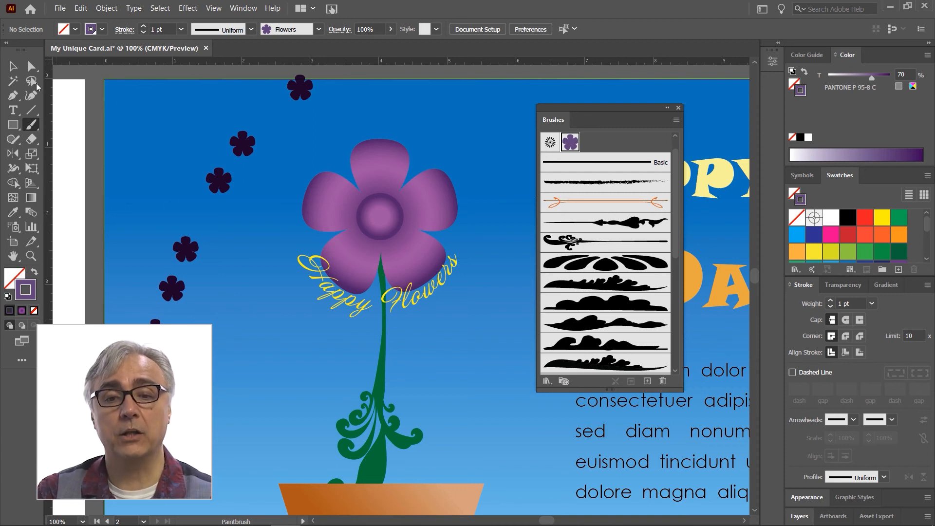
key("ctrl")
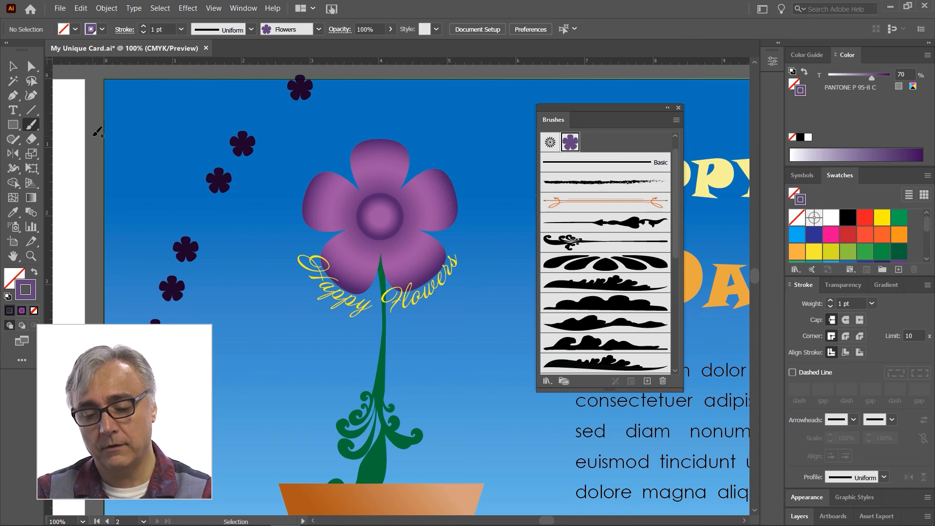
key("ctrl+z")
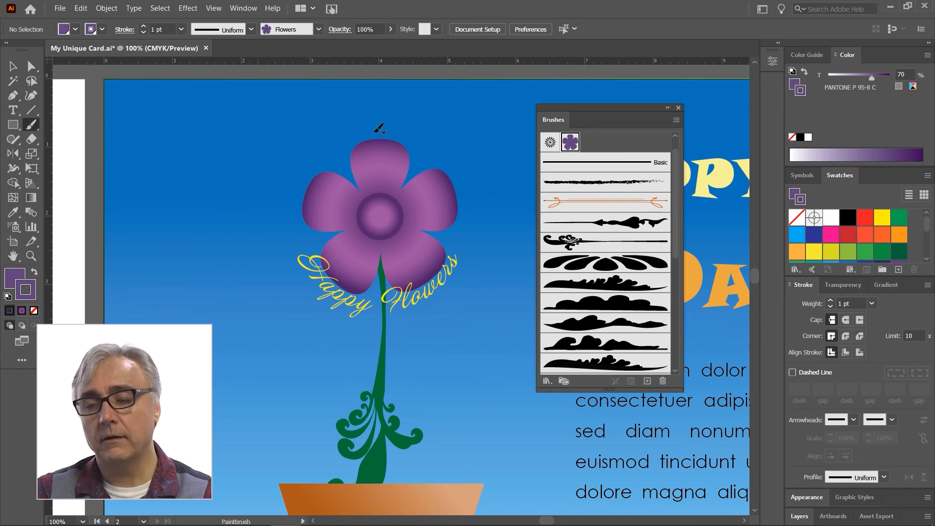
Step: Edit the Flowers brush to use a Fixed size of 76%
double_click(573, 143)
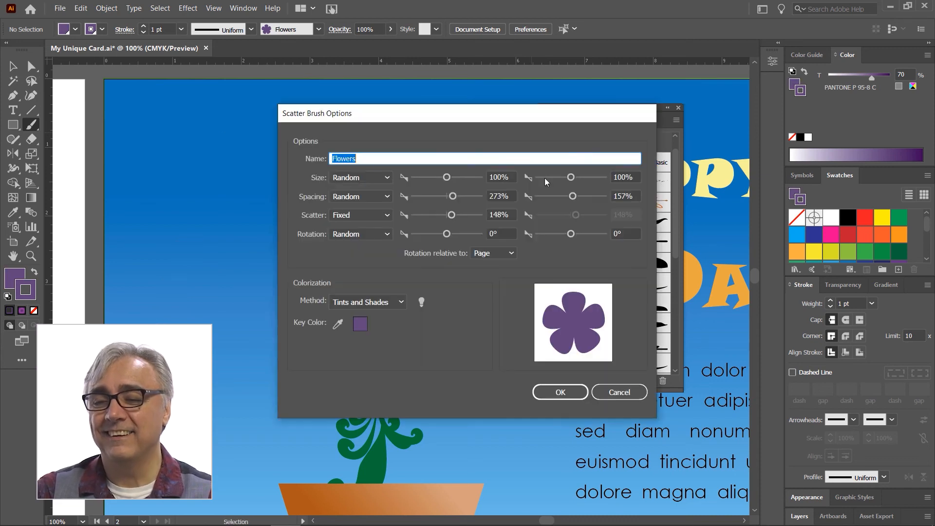
left_click(384, 177)
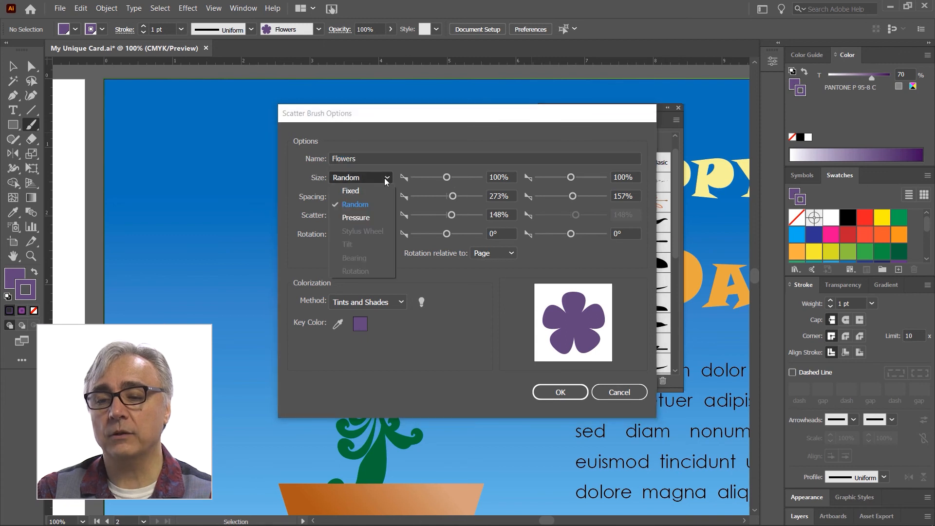
left_click(371, 190)
left_click_drag(452, 179, 440, 180)
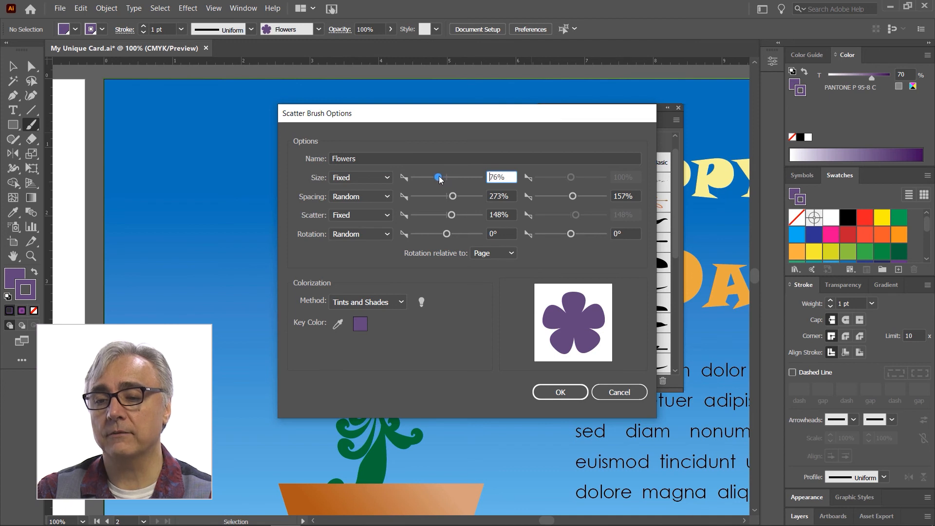
left_click(562, 387)
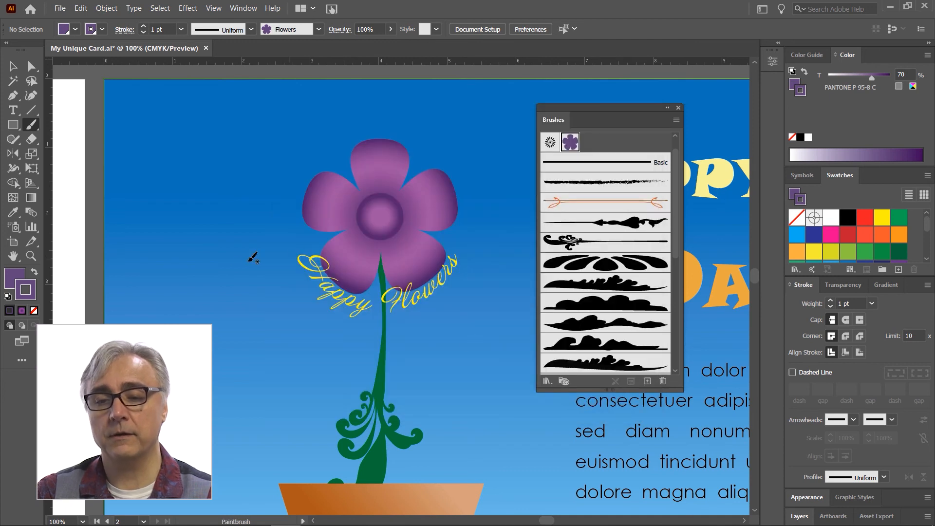
Step: Paint three test strokes with the smaller flowers beside the large flower, and undo the strokes
left_click_drag(155, 296, 296, 138)
mouse_move(224, 304)
left_mouse_down()
mouse_move(261, 208)
mouse_move(370, 99)
left_mouse_up()
left_click_drag(193, 299, 180, 175)
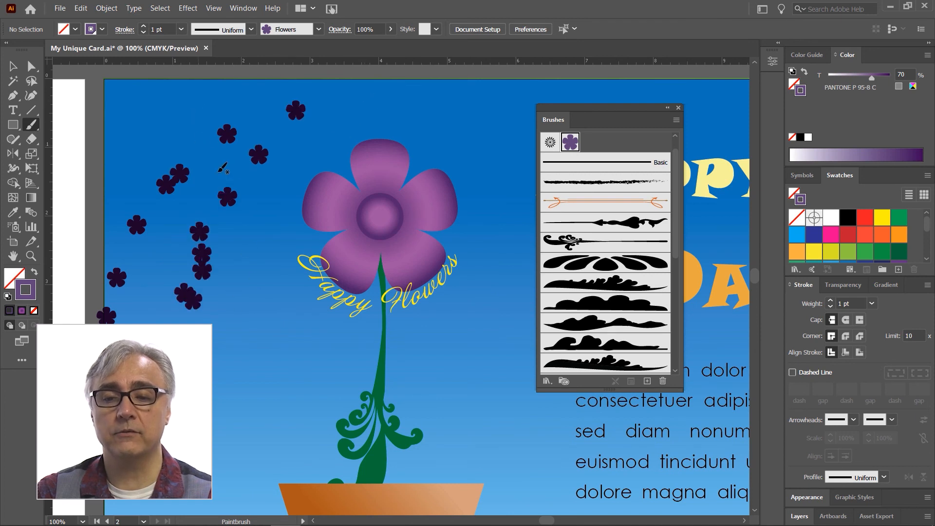
key("ctrl+z")
key("ctrl+z")
key("ctrl+z")
key("ctrl+z")
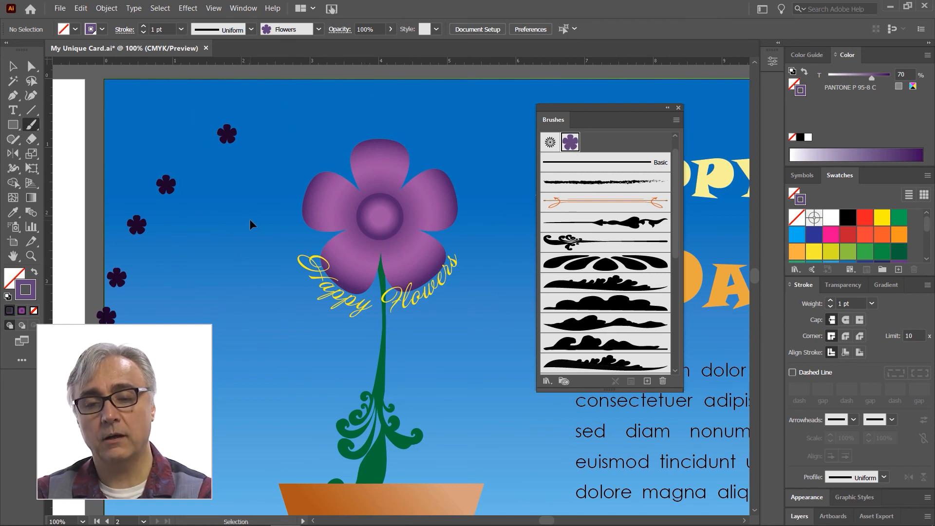